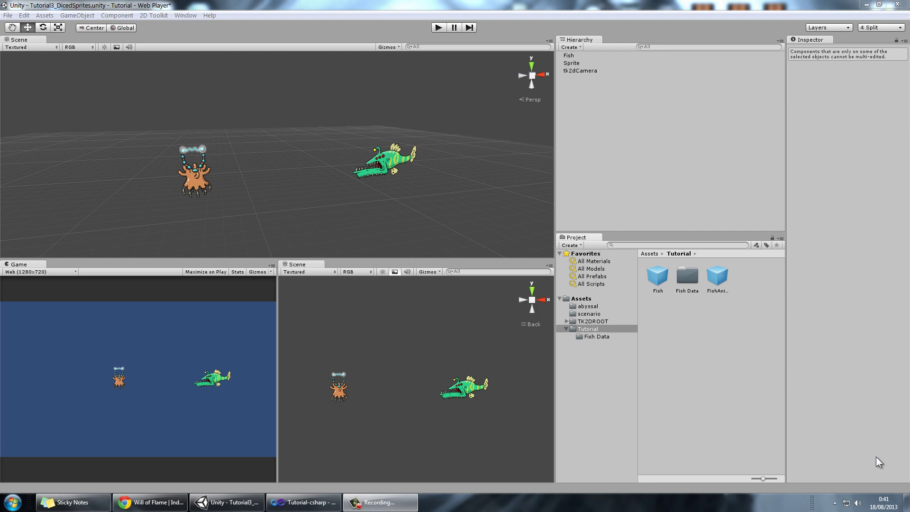
From the Tutorial folder, create a tk2d Sprite Collection and save it as 'Scenario'
click(588, 314)
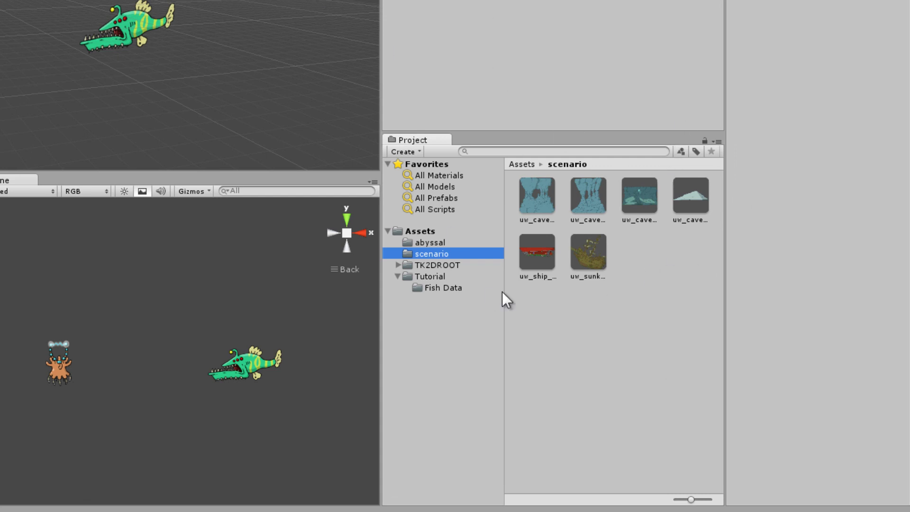
click(430, 276)
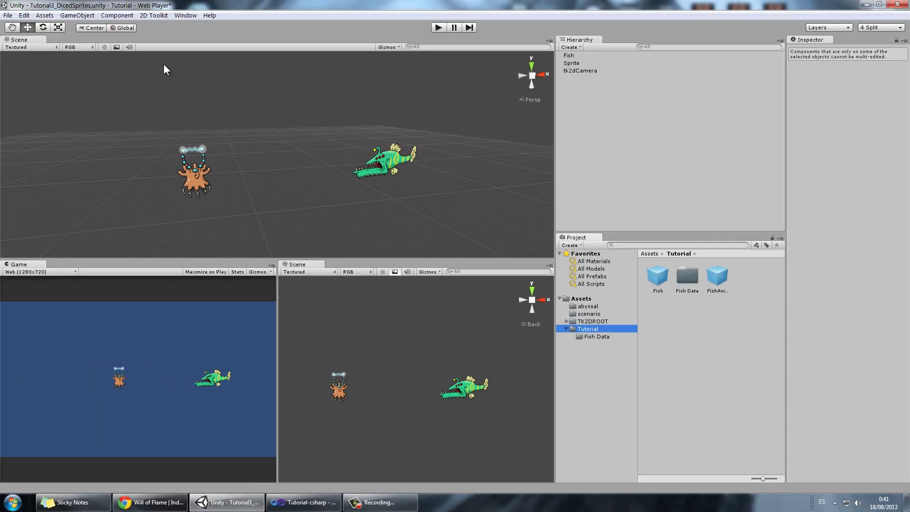
click(44, 15)
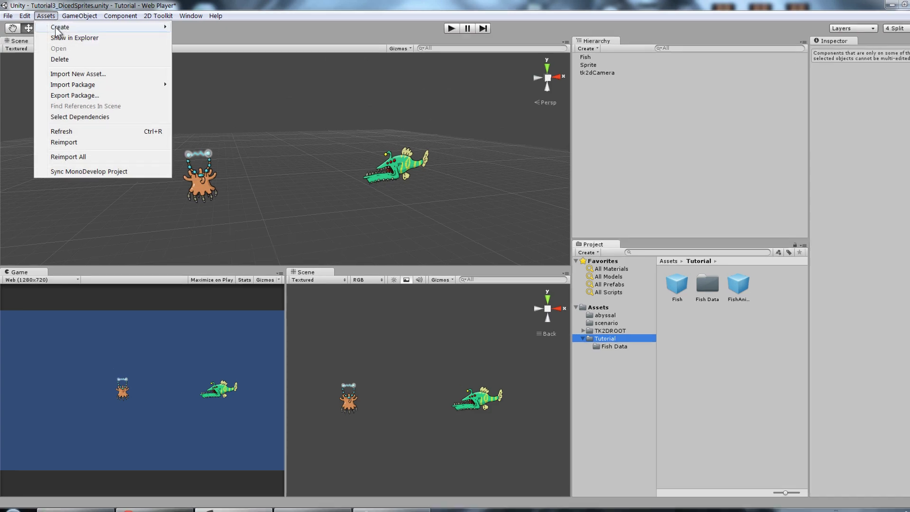
mouse_move(65, 26)
mouse_move(327, 300)
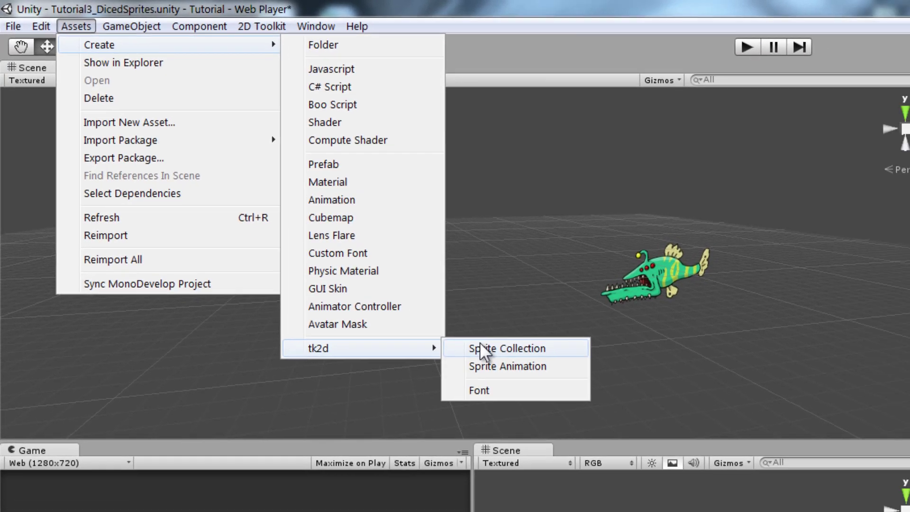
click(479, 348)
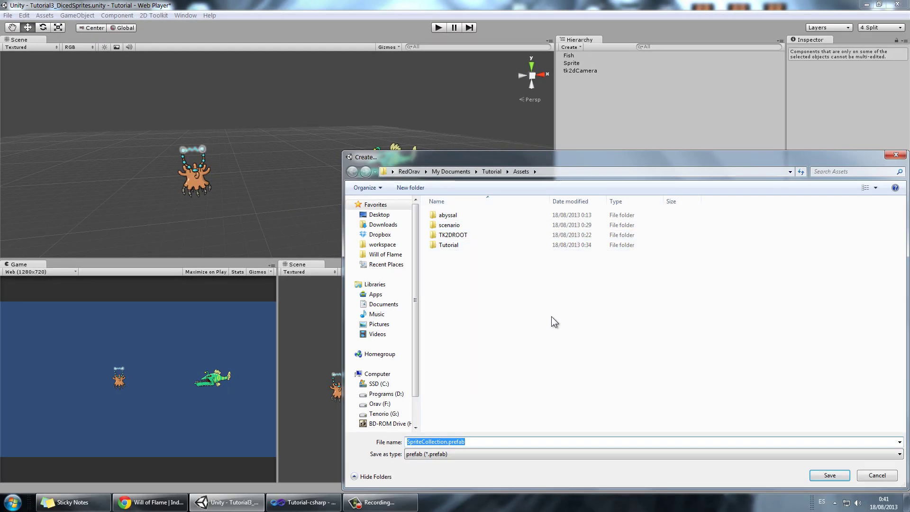
double_click(470, 245)
drag(448, 441, 383, 434)
text(Scenario)
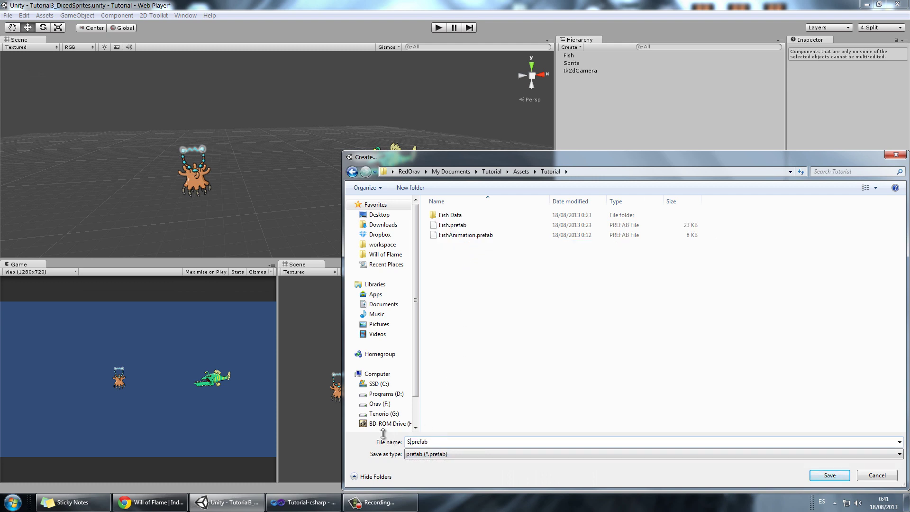
key(Return)
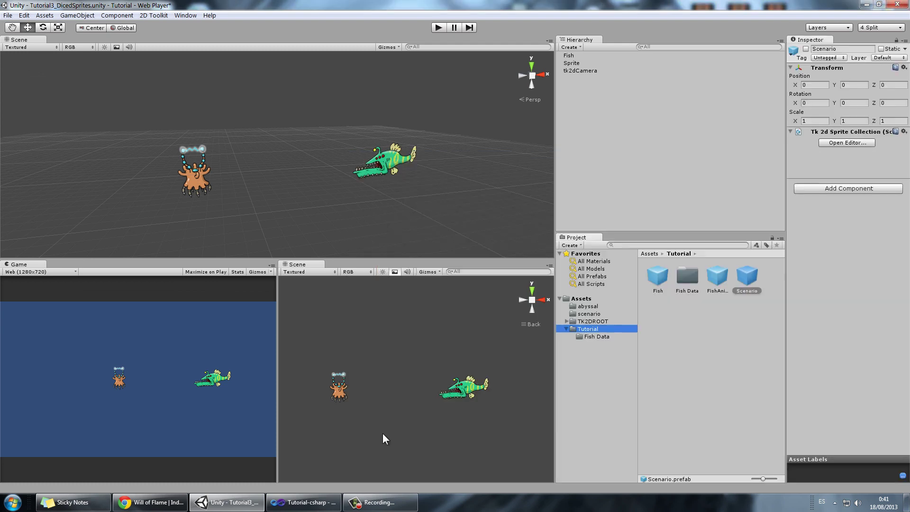
Open the Scenario collection editor and add uw_sunken_ship_a as its first sprite
click(847, 143)
drag(714, 87, 520, 199)
click(589, 314)
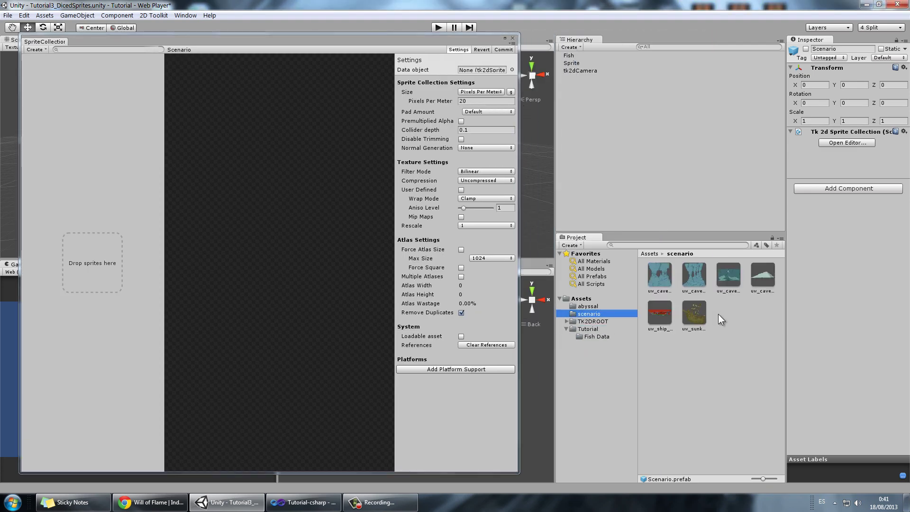
drag(698, 309, 129, 207)
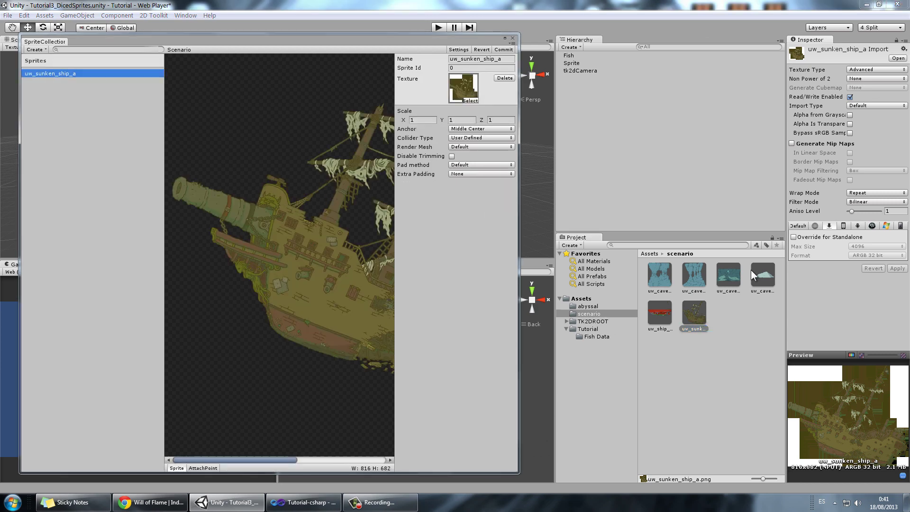
Add uw_cave_horizon_a, uw_cave_column_f and uw_cave_column_a as sprites
click(727, 272)
drag(727, 272, 89, 135)
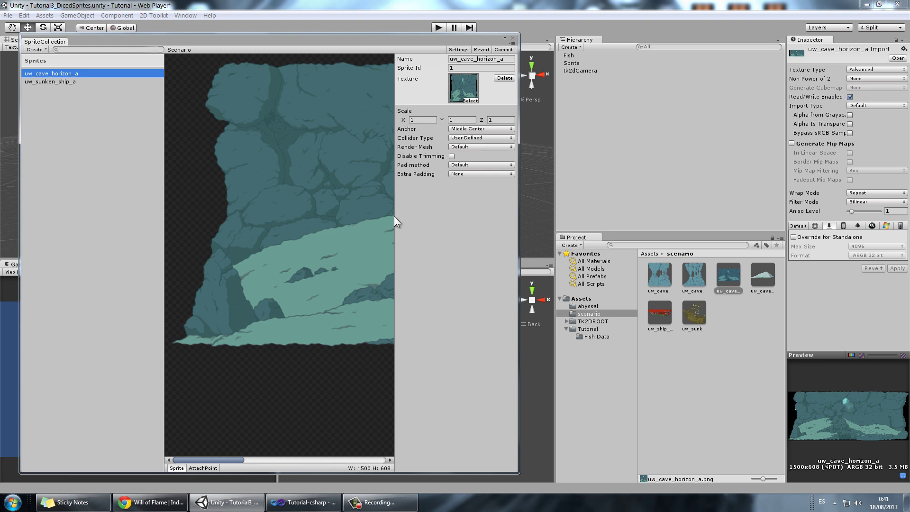
drag(393, 197, 408, 200)
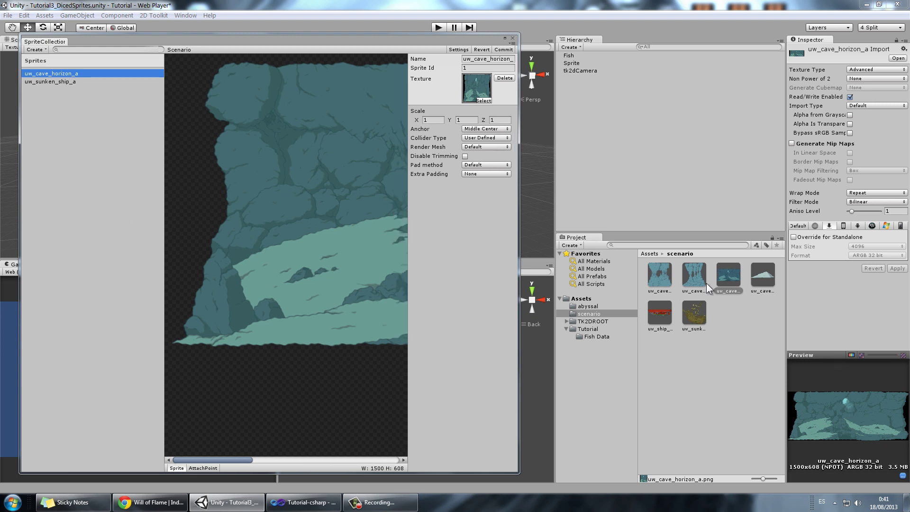
drag(696, 277, 144, 230)
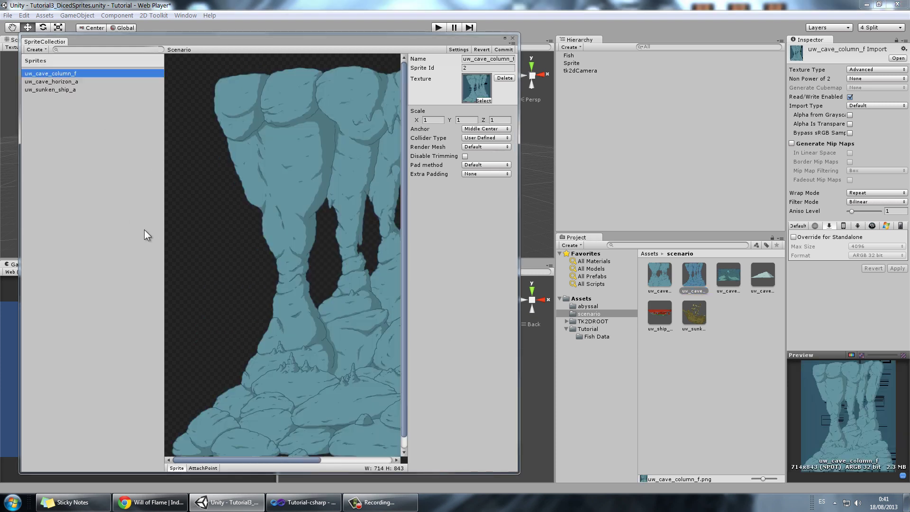
drag(647, 274, 98, 225)
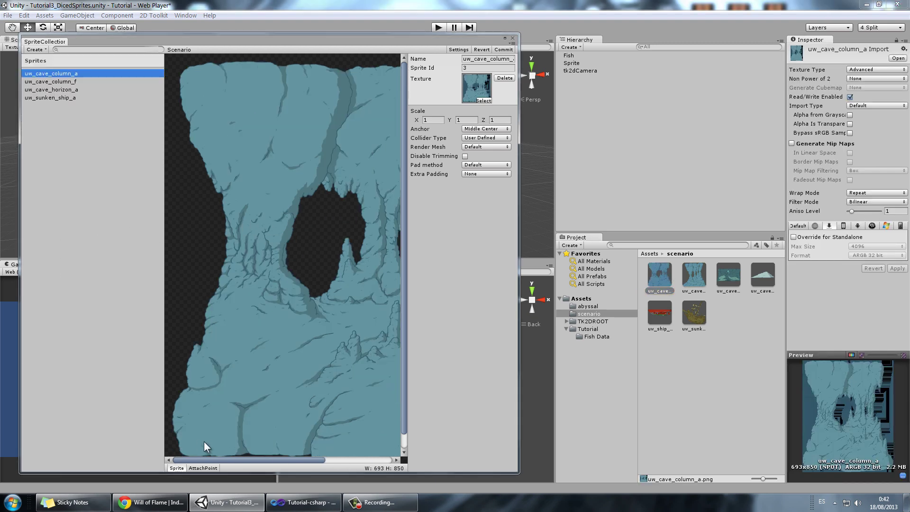
Review each of the four new sprites in the collection's sprite list
drag(219, 460, 251, 452)
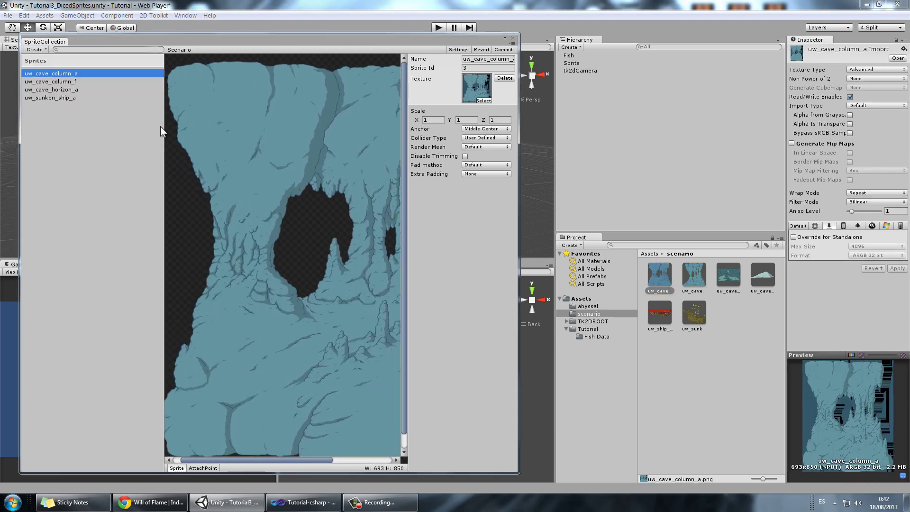
click(91, 82)
click(91, 89)
click(93, 96)
click(92, 90)
click(96, 75)
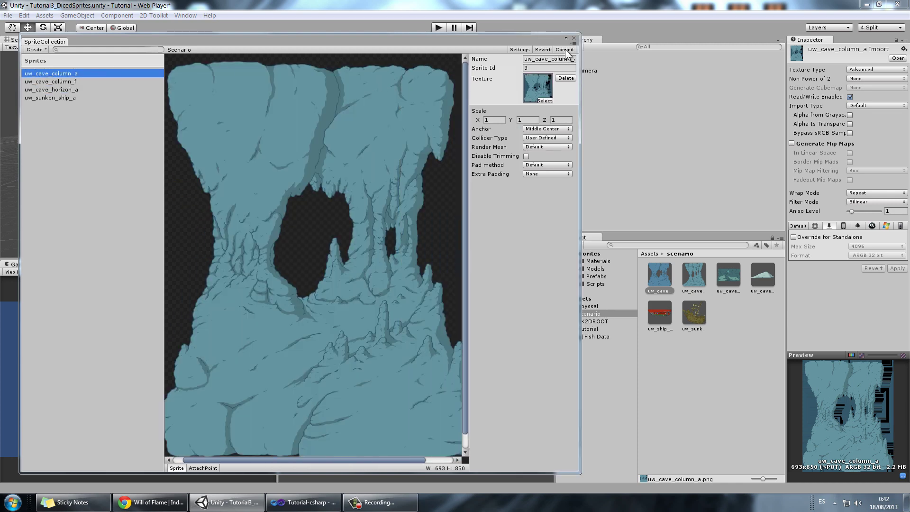
Commit the Scenario collection and dismiss the atlas-size and failed-commit errors
click(564, 49)
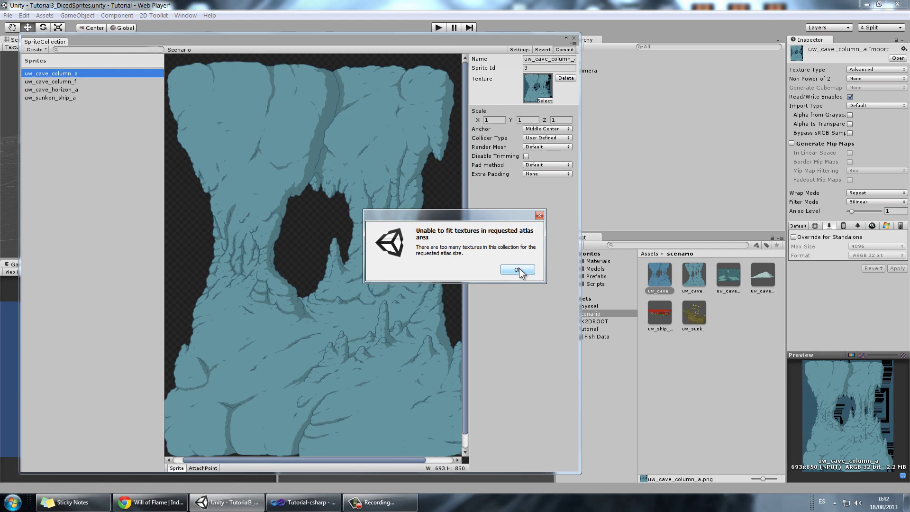
click(574, 303)
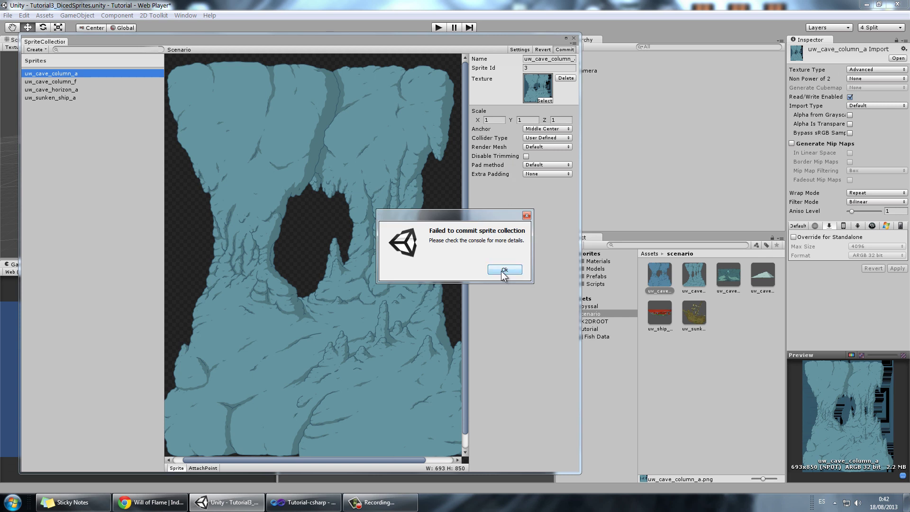
click(503, 270)
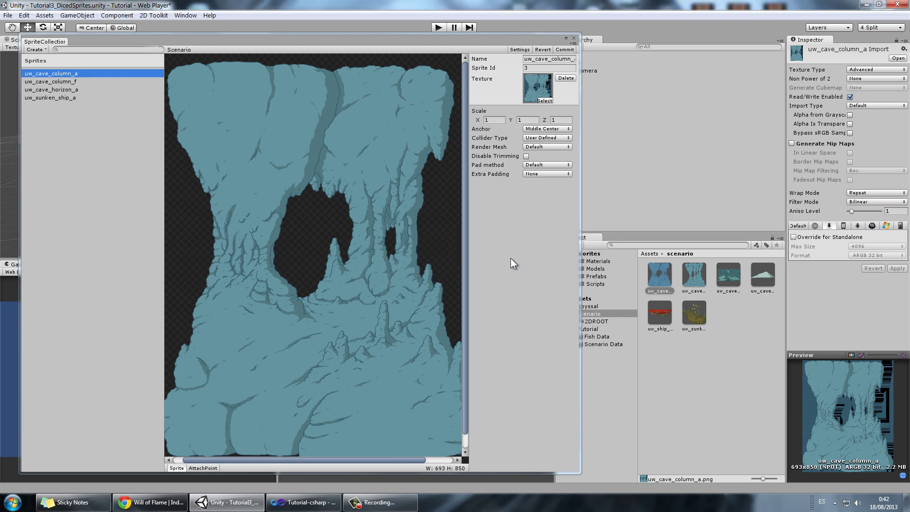
Raise the atlas Max Size to 2048 in Settings and commit the collection again
click(520, 50)
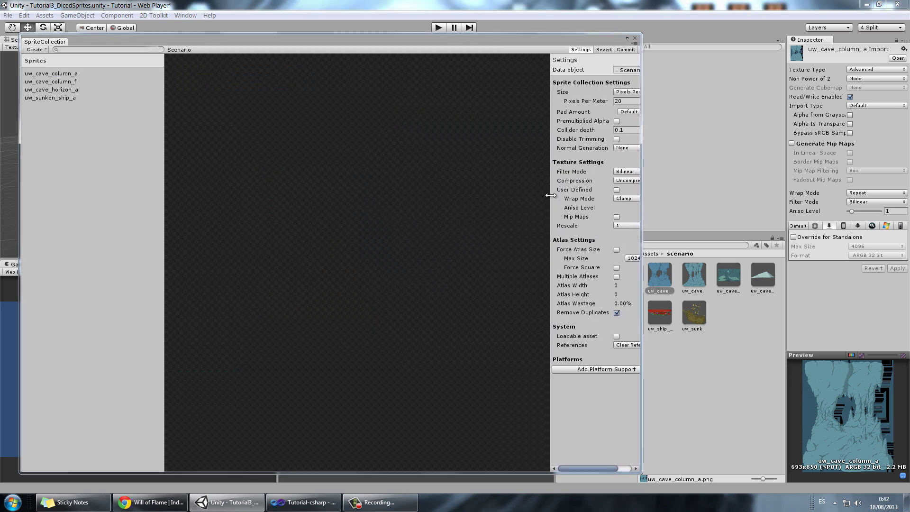
drag(550, 195, 521, 196)
click(616, 257)
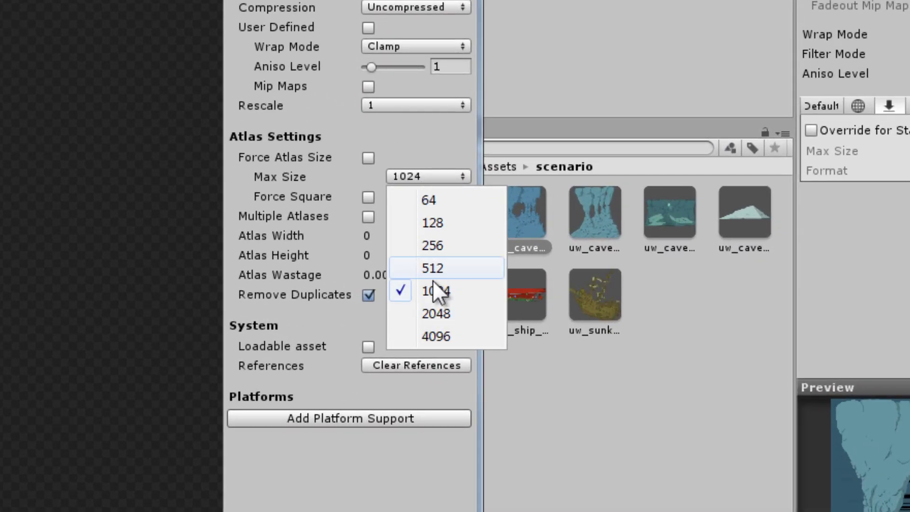
click(445, 314)
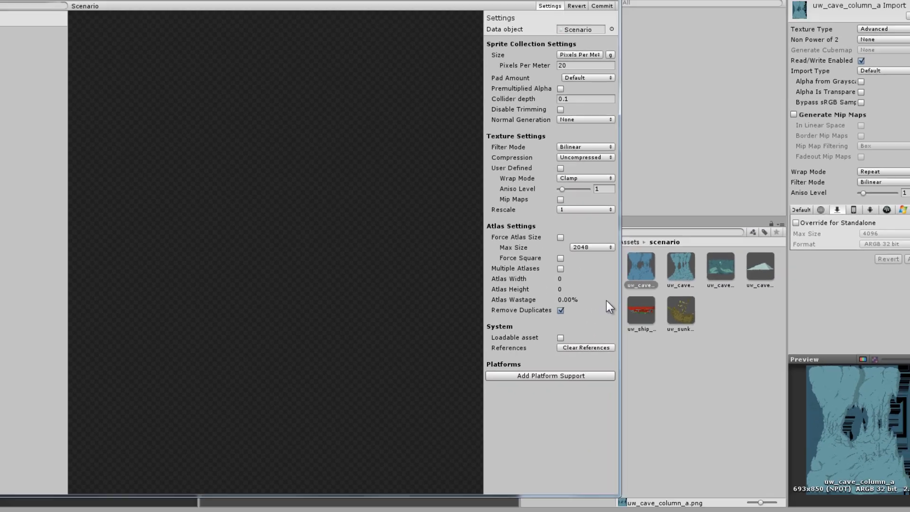
click(604, 6)
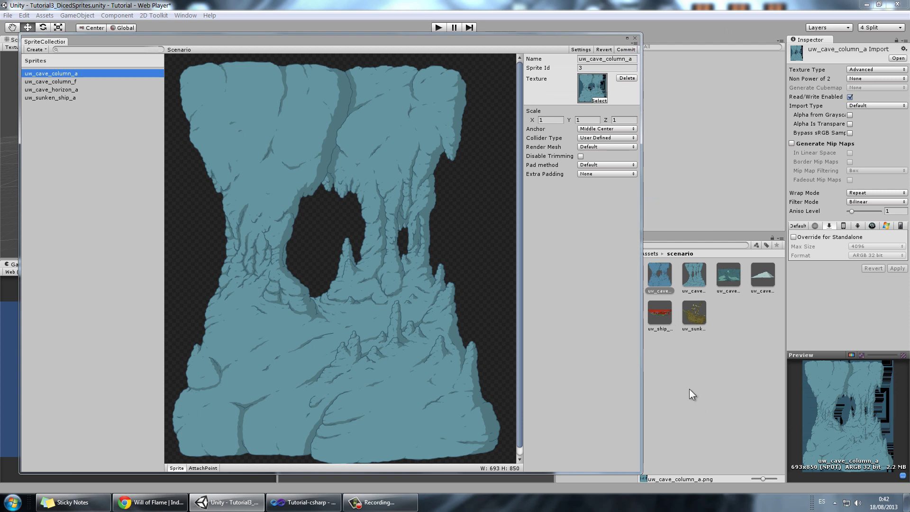
Close the sprite collection editor and return to the Tutorial folder contents
click(669, 373)
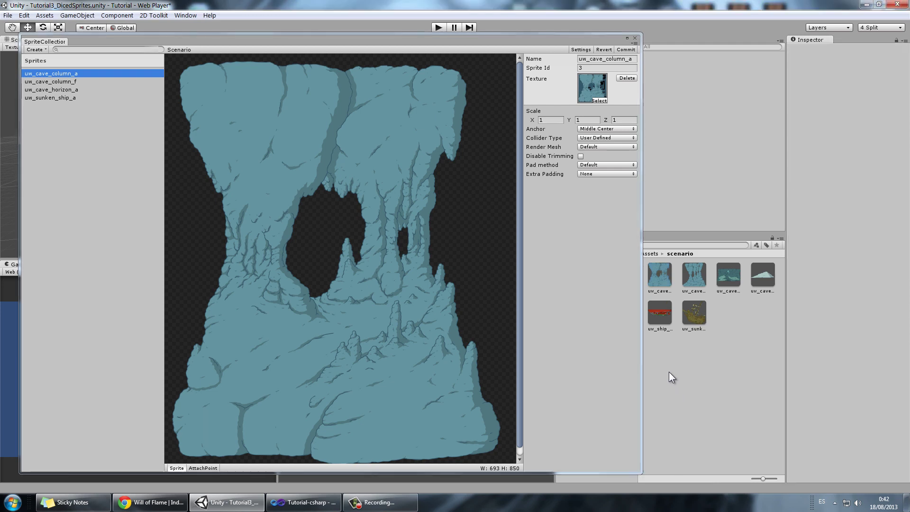
click(634, 37)
click(596, 329)
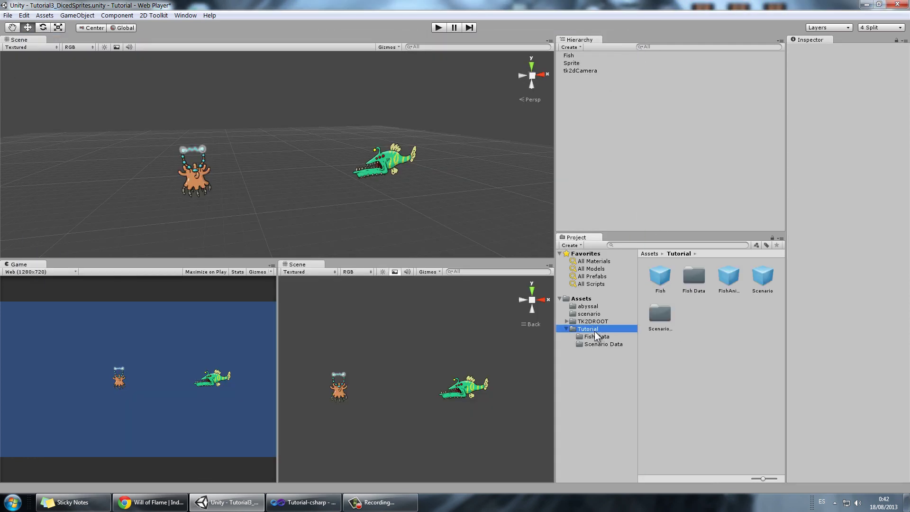
click(595, 342)
double_click(662, 277)
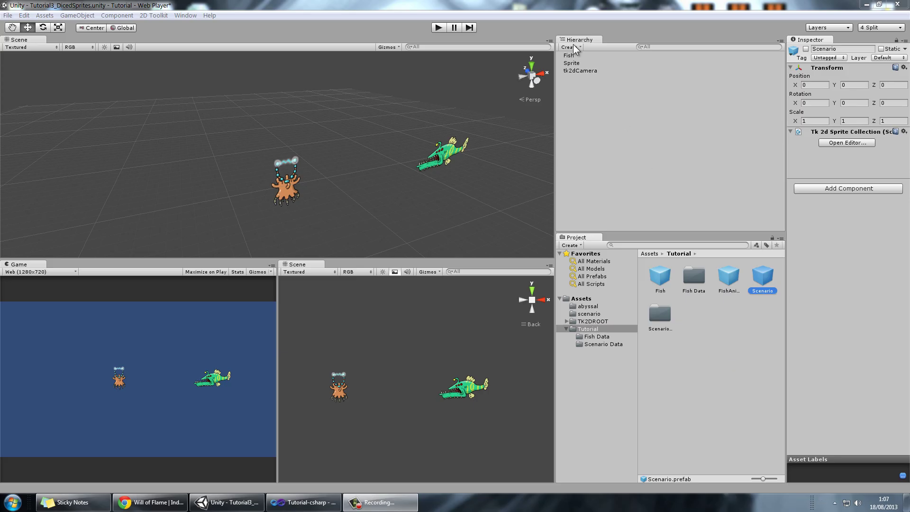
Add a new tk2d sprite to the scene showing the Scenario collection's sunken ship
click(571, 48)
mouse_move(643, 303)
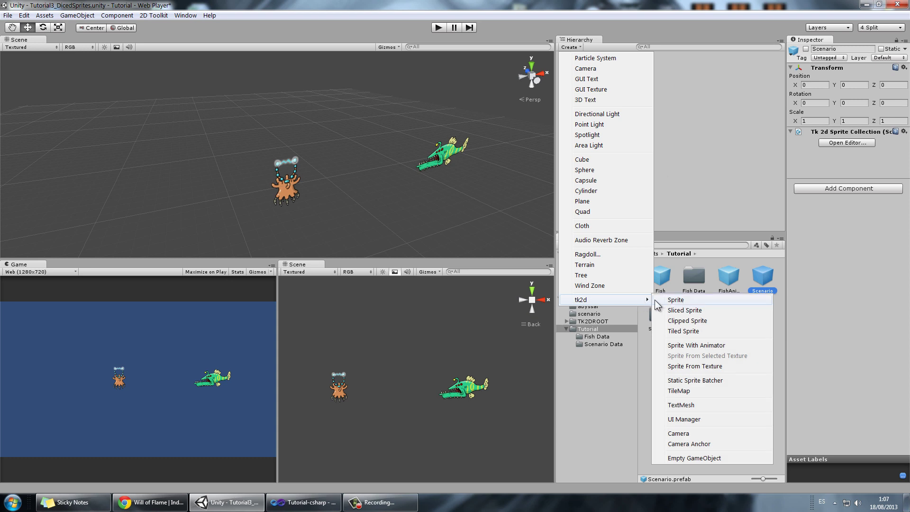
click(689, 299)
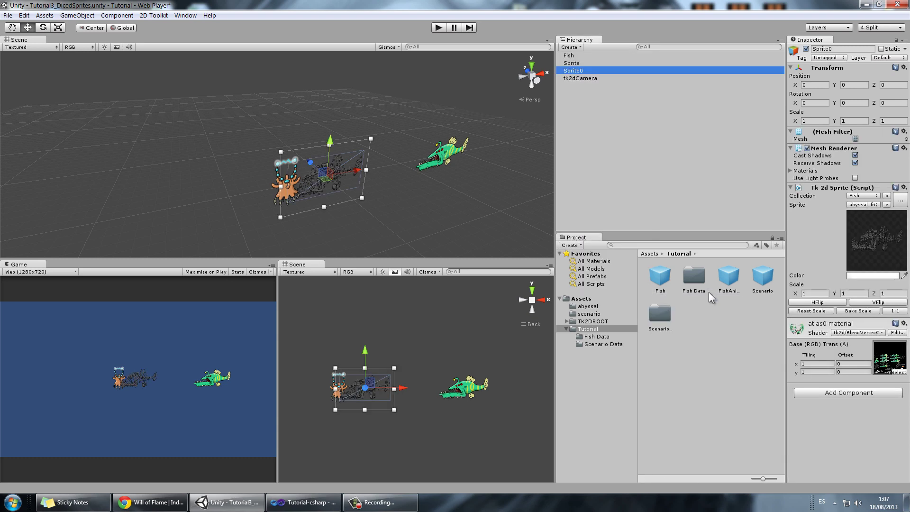
click(876, 195)
click(831, 261)
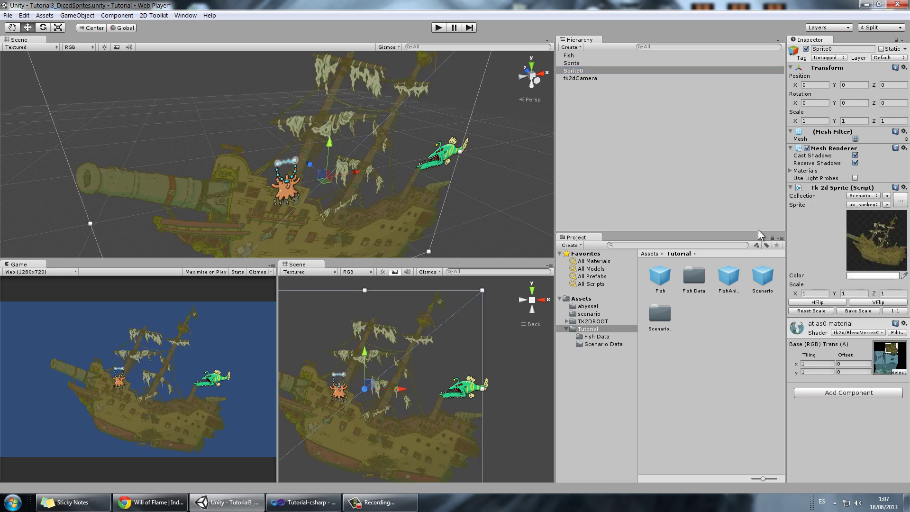
Push the ship back in depth and move it up-right to about X 7.87, Y 3.44
drag(309, 164, 359, 158)
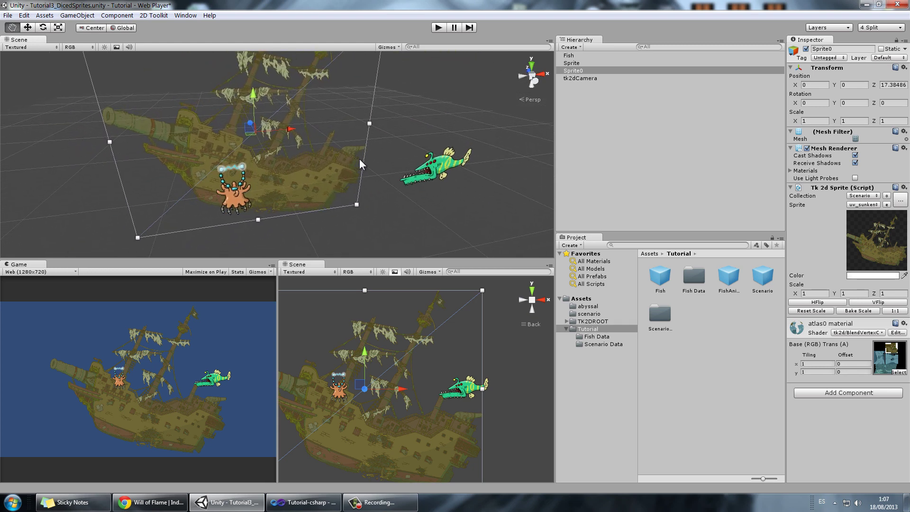
scroll(456, 356, up, 2)
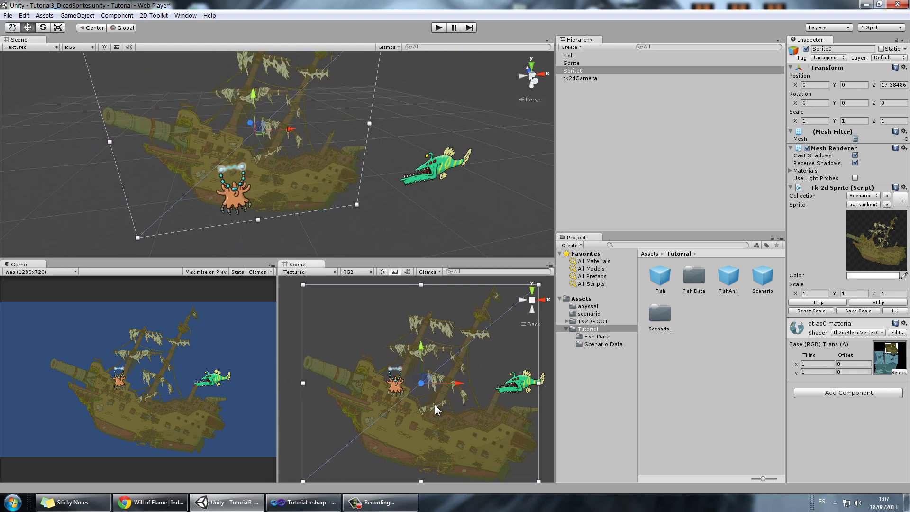
middle_drag(433, 404, 405, 399)
drag(402, 377, 449, 362)
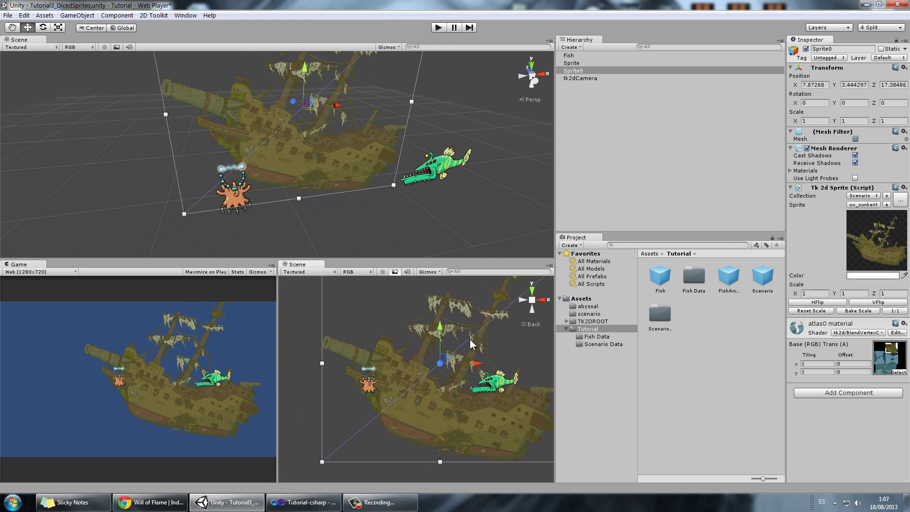
Create a new tk2d sprite for the cave backdrop and reselect the sunken ship
click(569, 46)
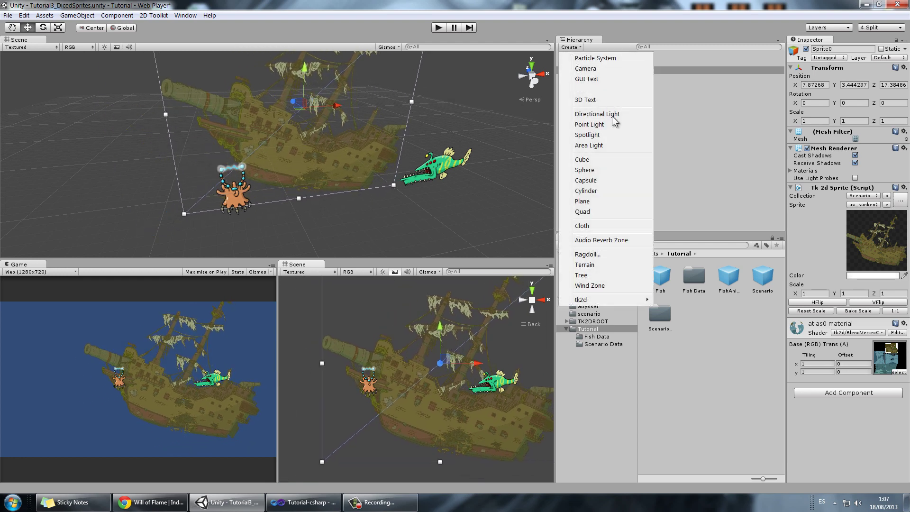
click(656, 301)
alt+drag(450, 226, 407, 190)
click(387, 205)
Create a cave column sprite and place it beside the sunken ship
click(569, 47)
click(656, 300)
alt+drag(318, 220, 251, 135)
middle_drag(251, 135, 263, 86)
scroll(262, 86, up, 3)
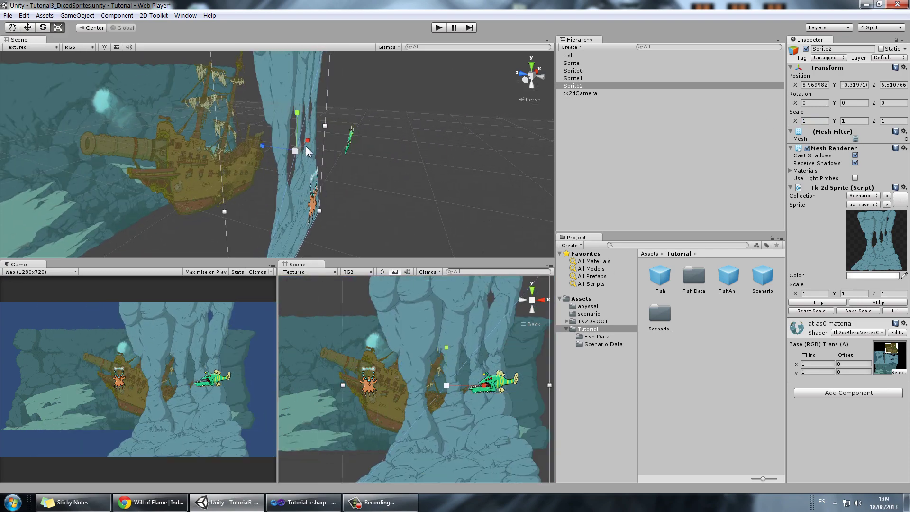
Create a second cave column sprite and move it left of the ship
click(568, 47)
click(656, 300)
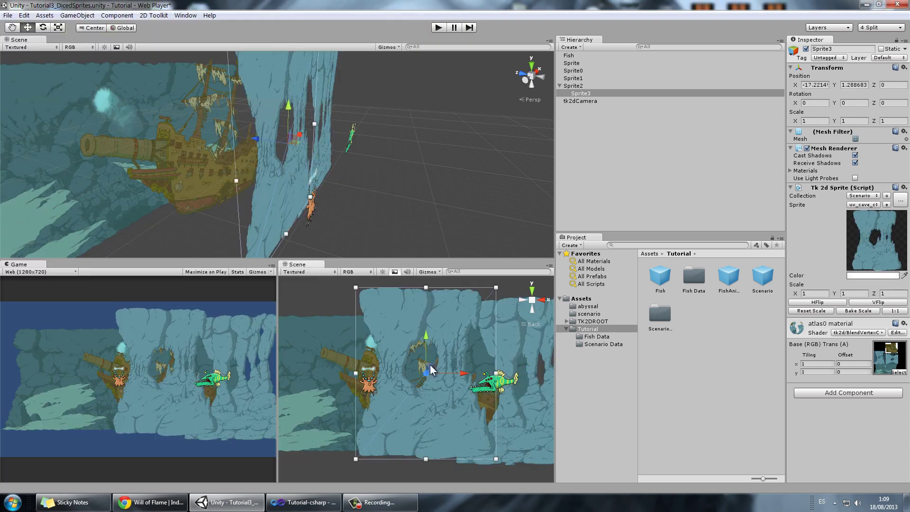
drag(430, 365, 300, 382)
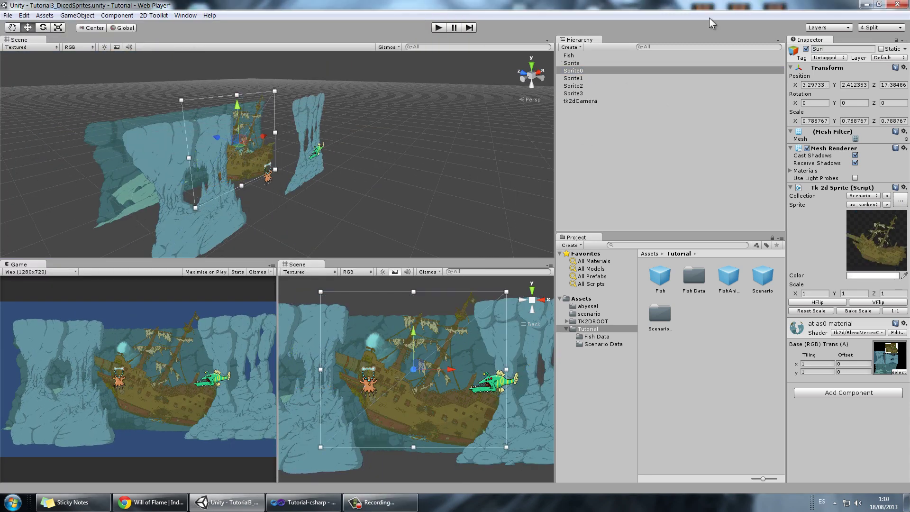
Name the cave columns Columns1 and Columns2, then select the remaining sprite for Background
text(COlumns1)
key(Return)
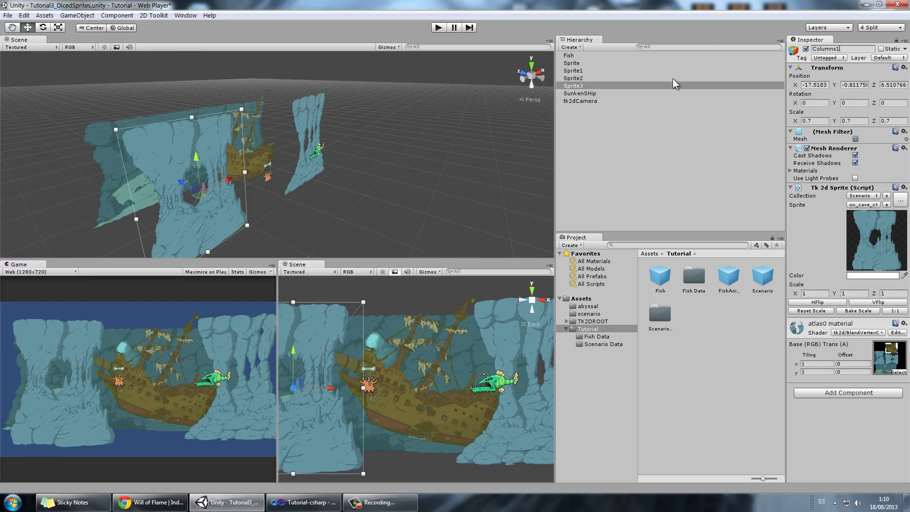
click(586, 86)
key(F2)
text(Columns2)
key(Return)
click(584, 86)
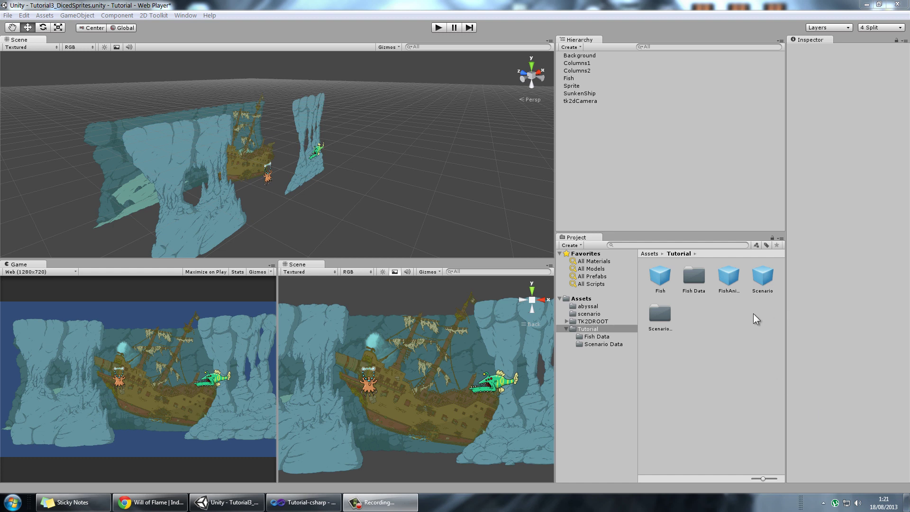
Open the Scenario collection editor and add uw_cave_sand_hill_b as a sprite
click(764, 281)
click(840, 142)
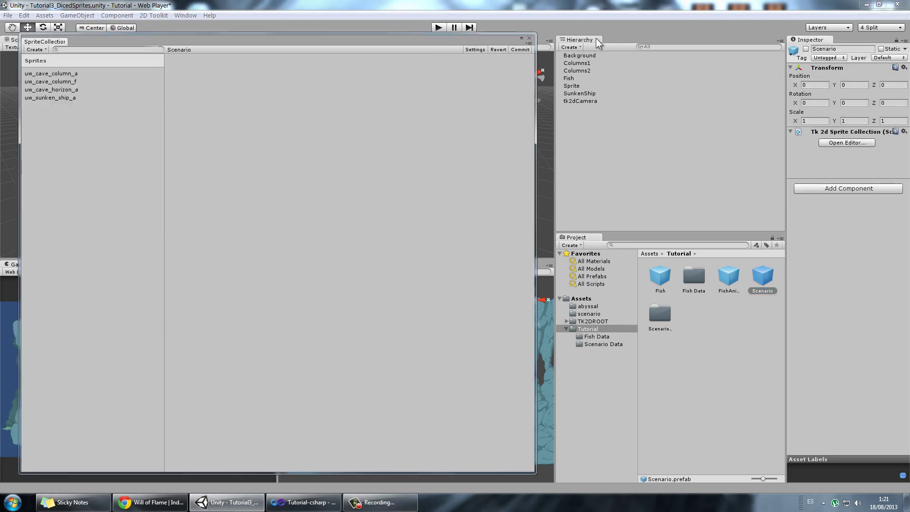
click(577, 314)
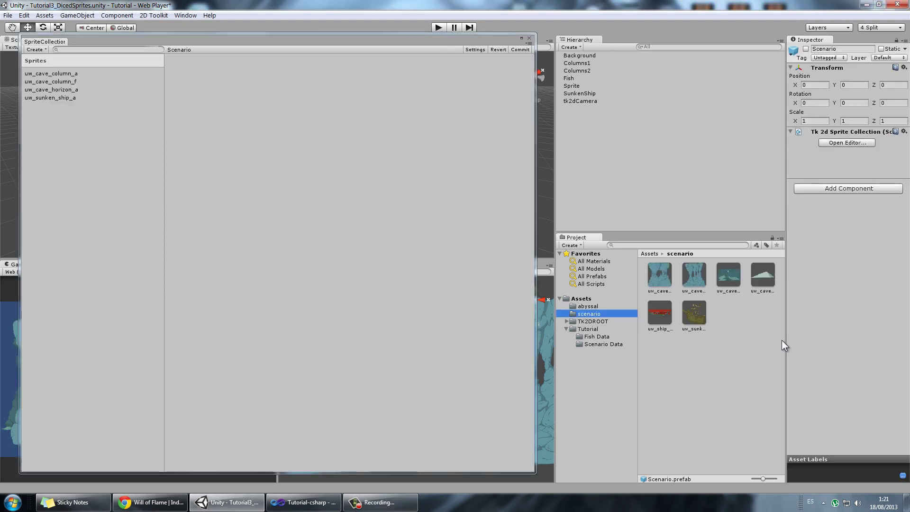
click(662, 314)
click(759, 274)
drag(762, 275, 126, 194)
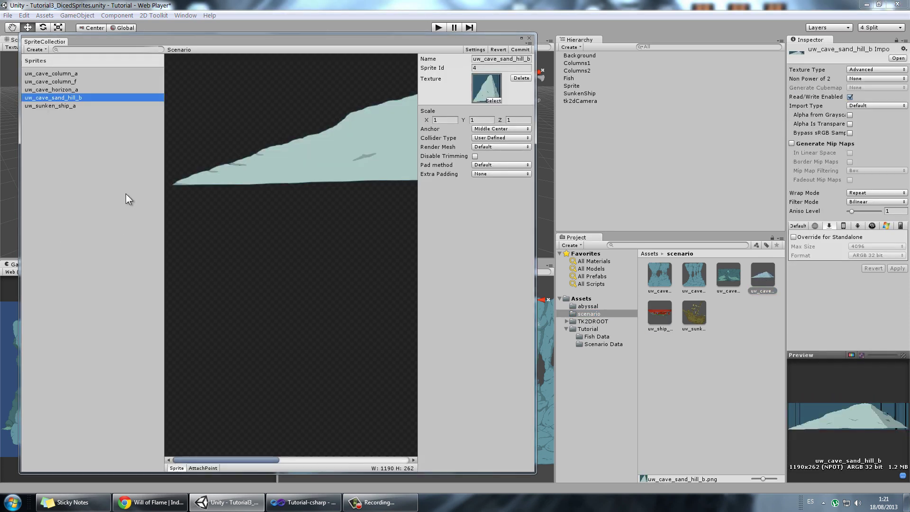
Add the uw_ship_red texture to the Scenario collection as well
click(288, 458)
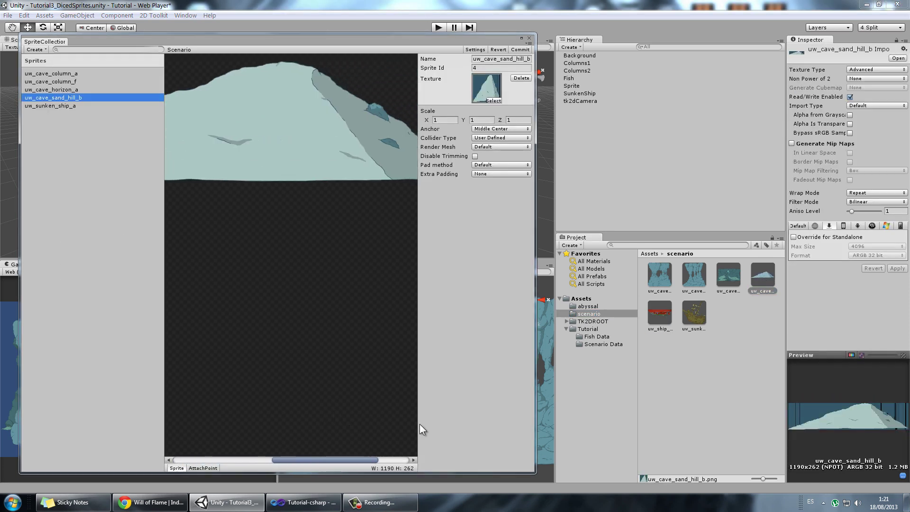
click(662, 312)
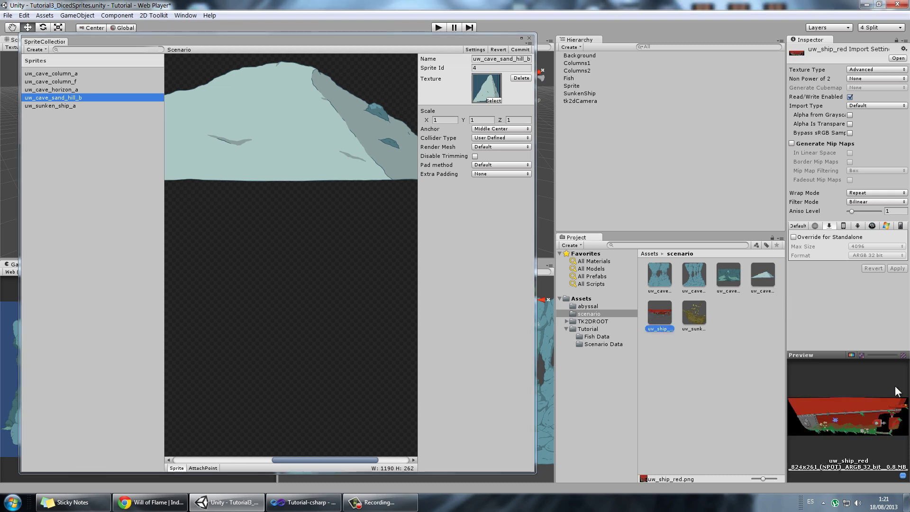
drag(657, 309, 71, 197)
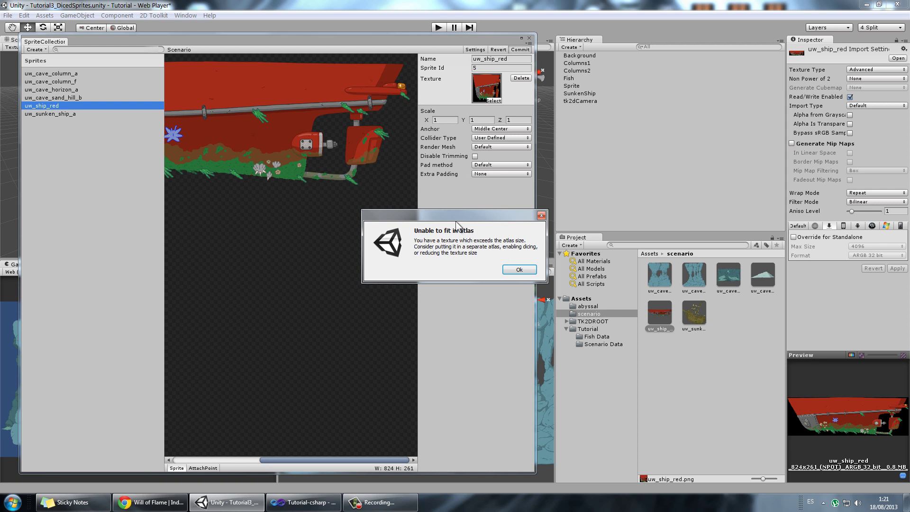
Dismiss both atlas errors and inspect the Settings Max Size dropdown, keeping it at 2048
click(518, 270)
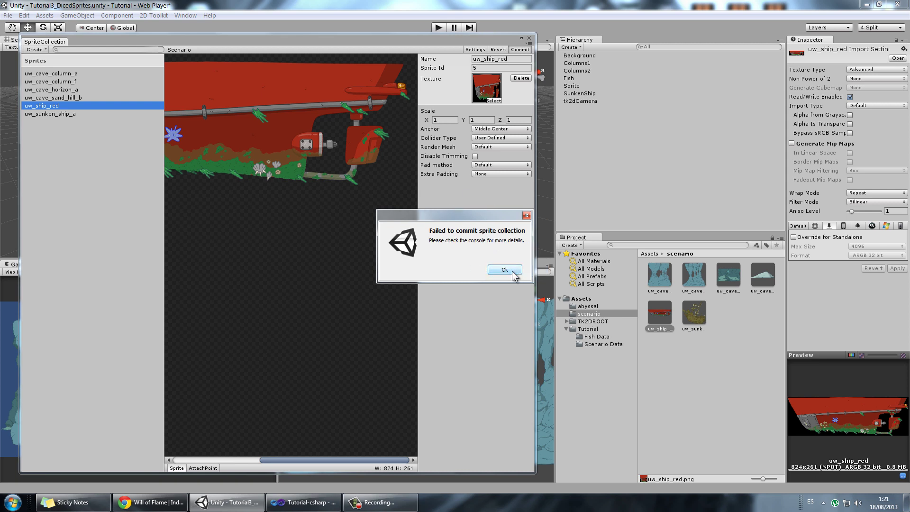
click(518, 271)
click(475, 50)
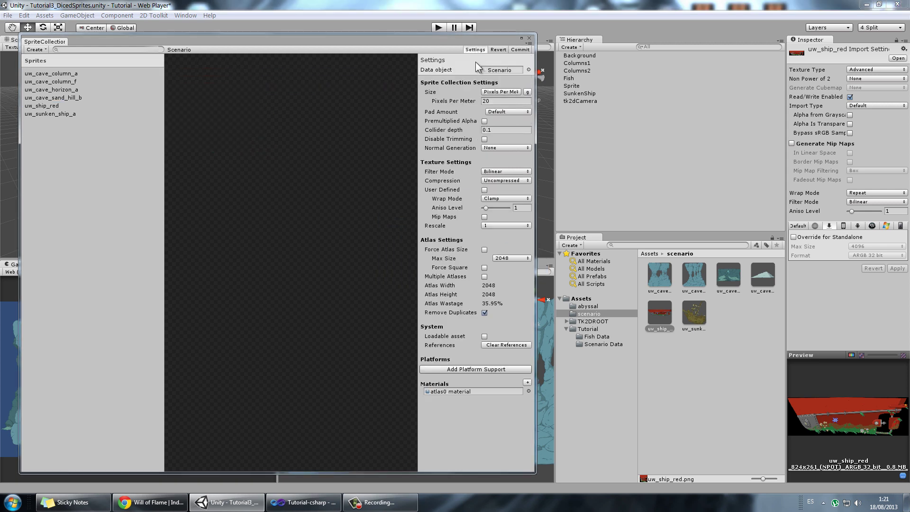
click(519, 259)
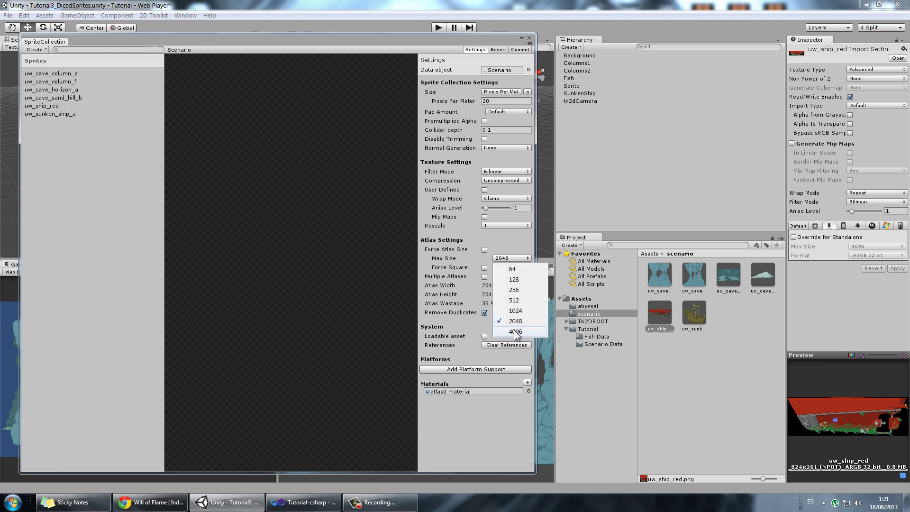
click(503, 321)
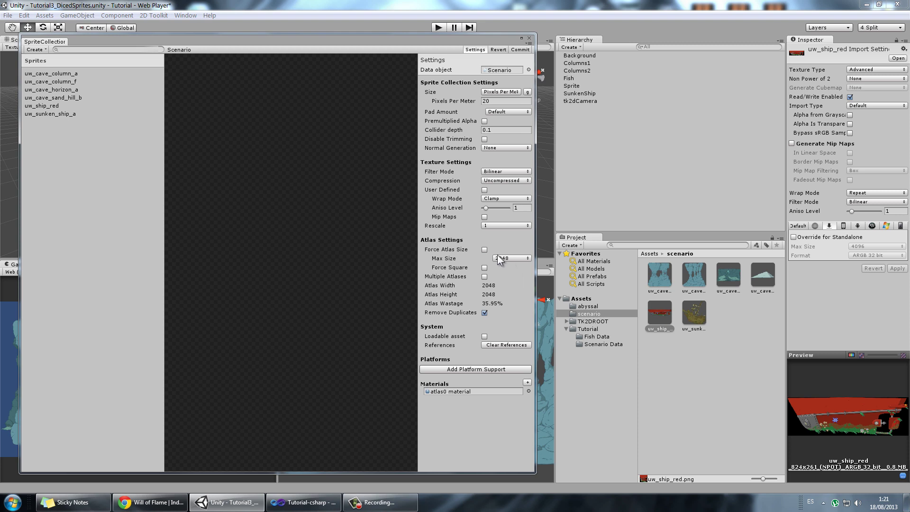
click(510, 258)
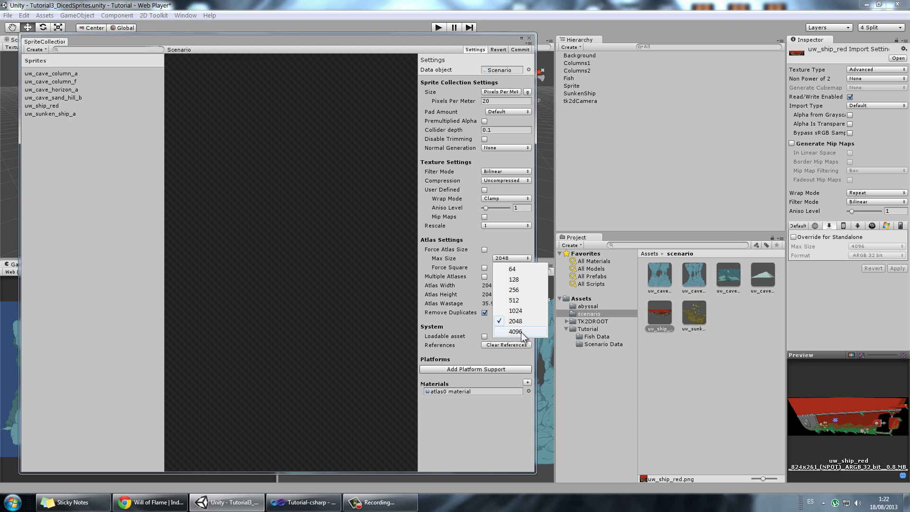
click(504, 420)
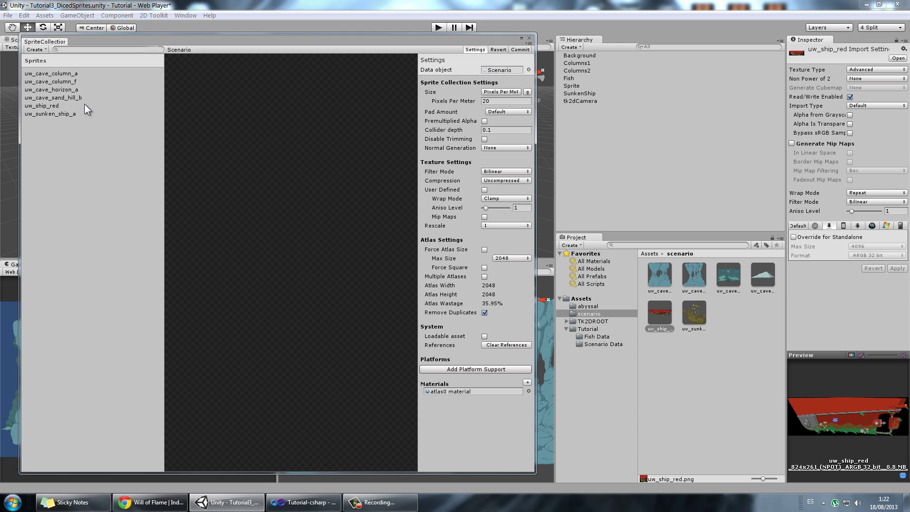
Show uw_ship_red's sprite settings, glance at uw_cave_sand_hill_b, then return to uw_ship_red
click(61, 107)
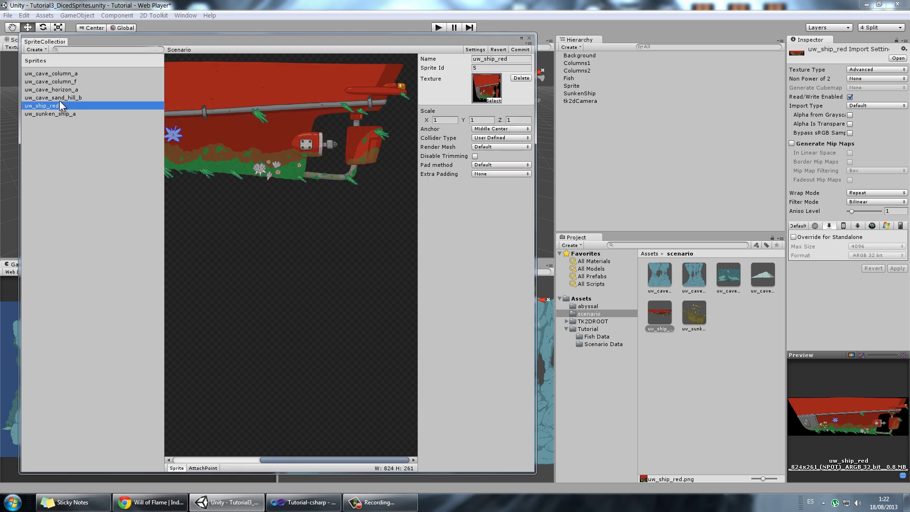
click(72, 98)
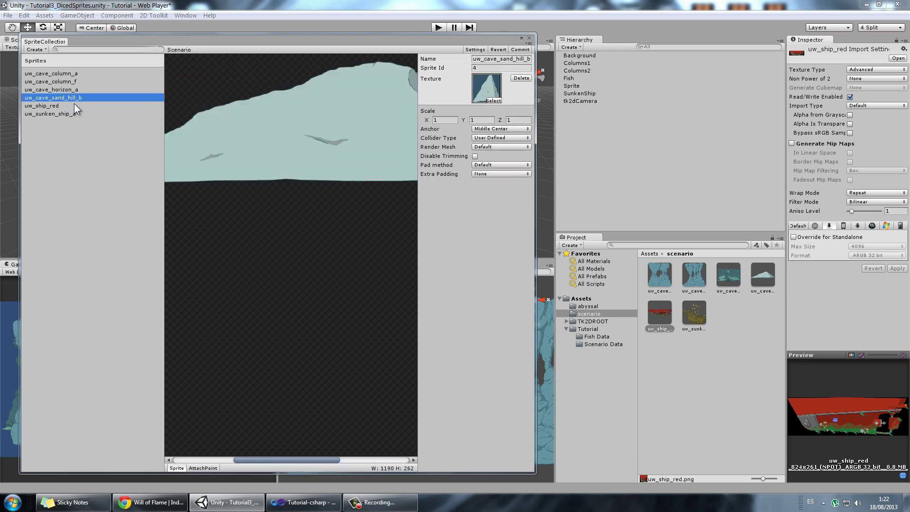
click(74, 103)
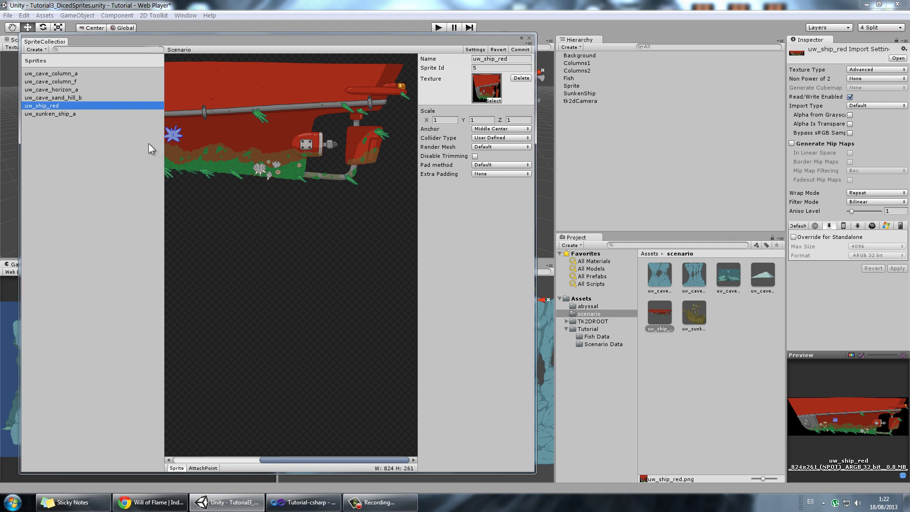
Select all six Scenario sprites and set their Render Mesh to Diced, 64 × 64
click(84, 115)
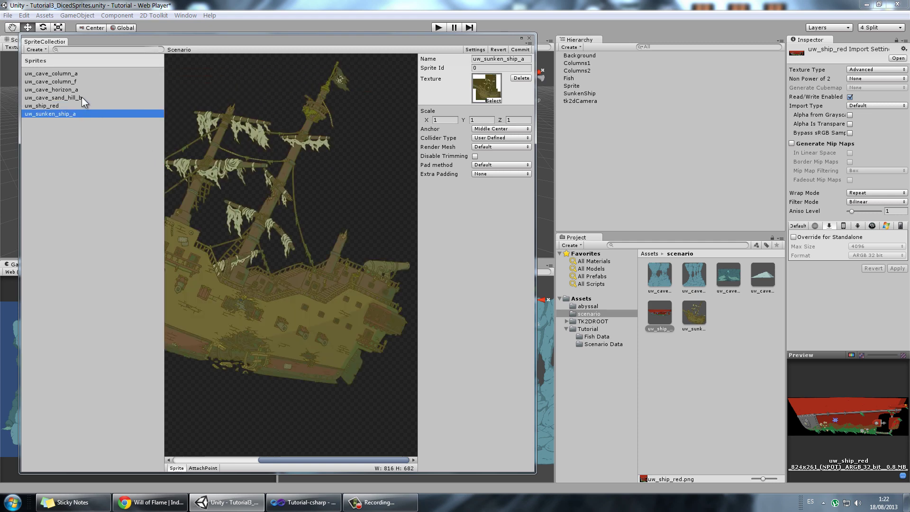
shift+click(75, 73)
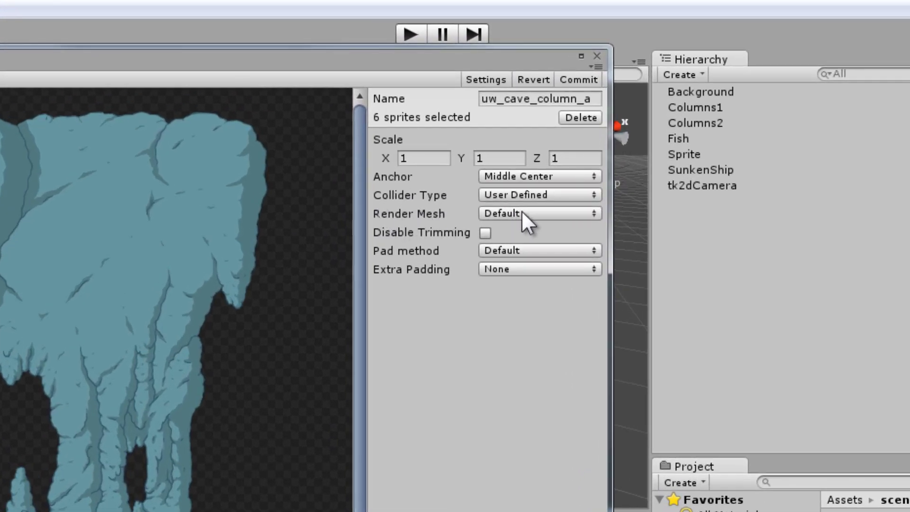
click(540, 217)
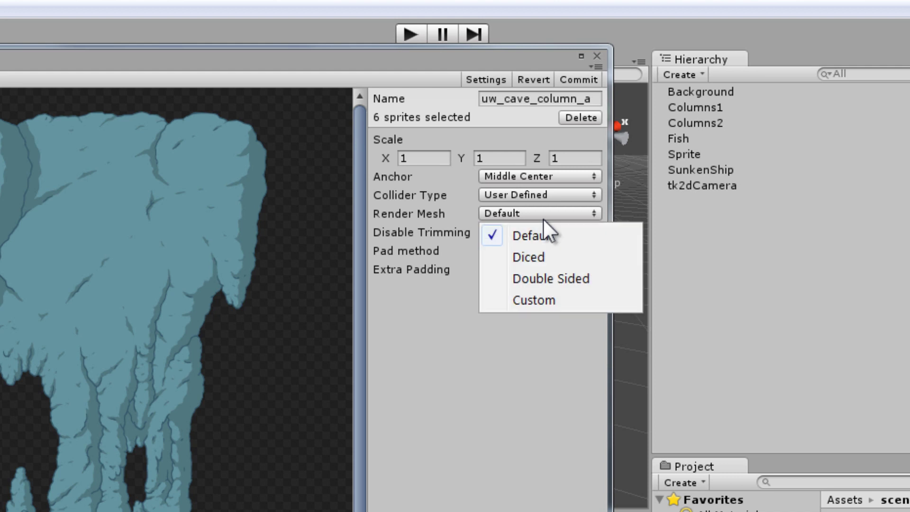
click(540, 257)
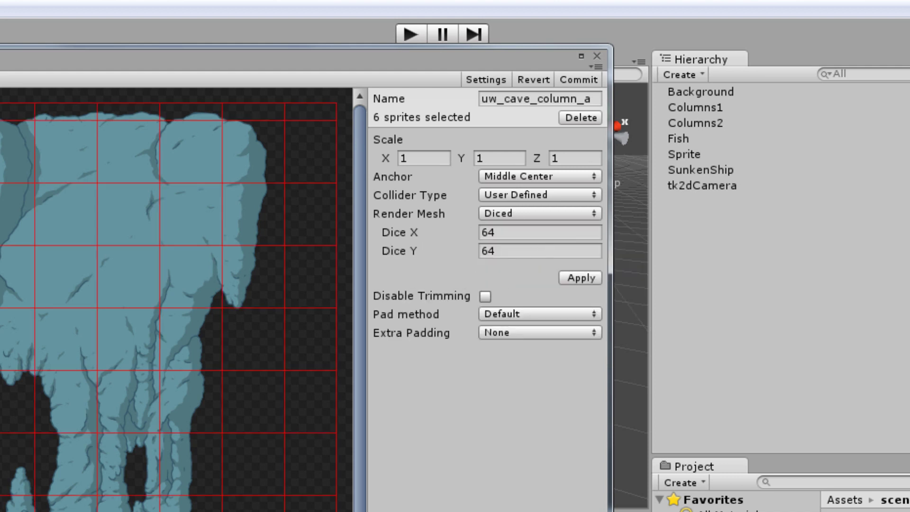